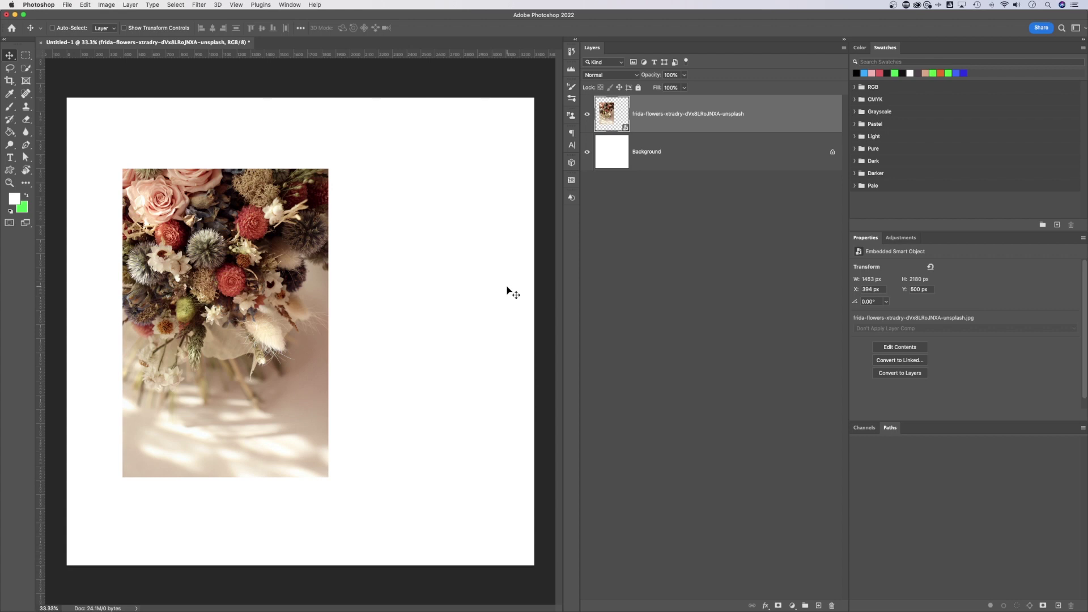
- Drag the flower photo slightly higher on the left side of the canvas
drag(240, 278, 270, 292)
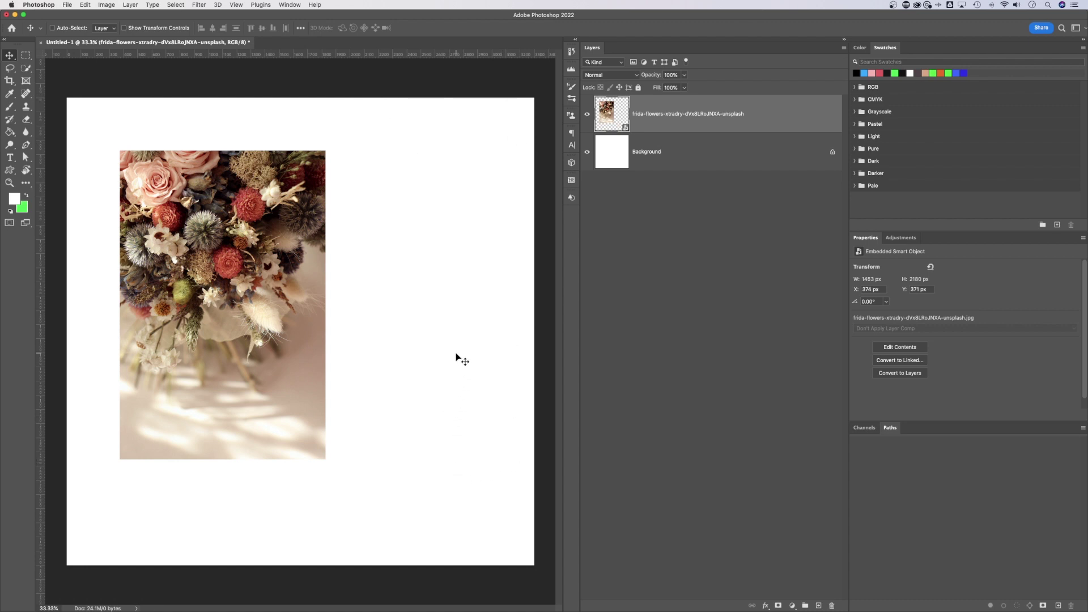
- Select the whole canvas and align the photo to its horizontal and vertical centers (X 924, Y 660 px)
click(177, 5)
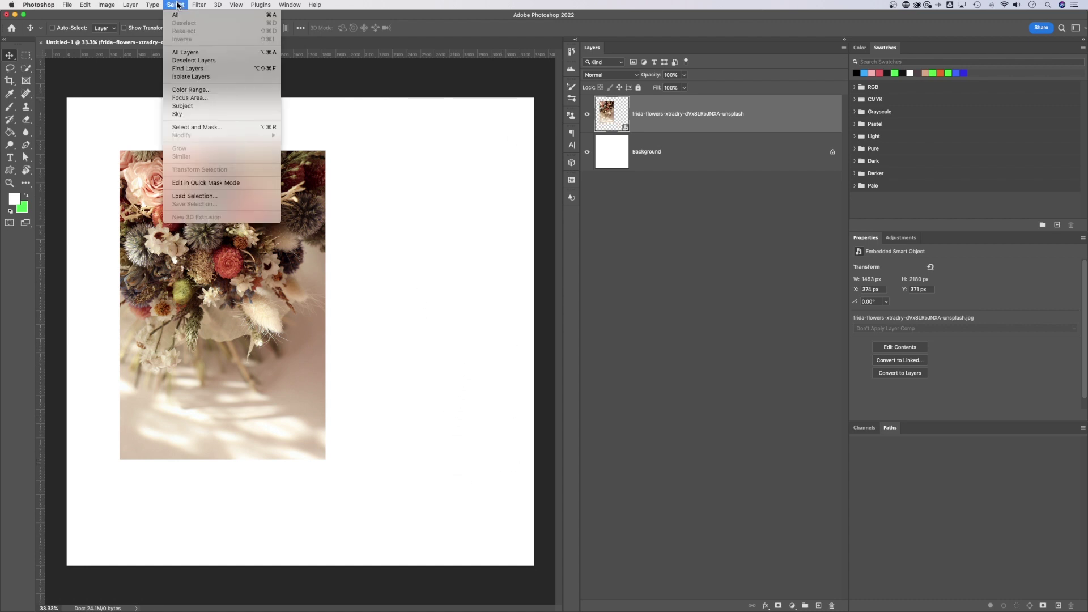
click(210, 18)
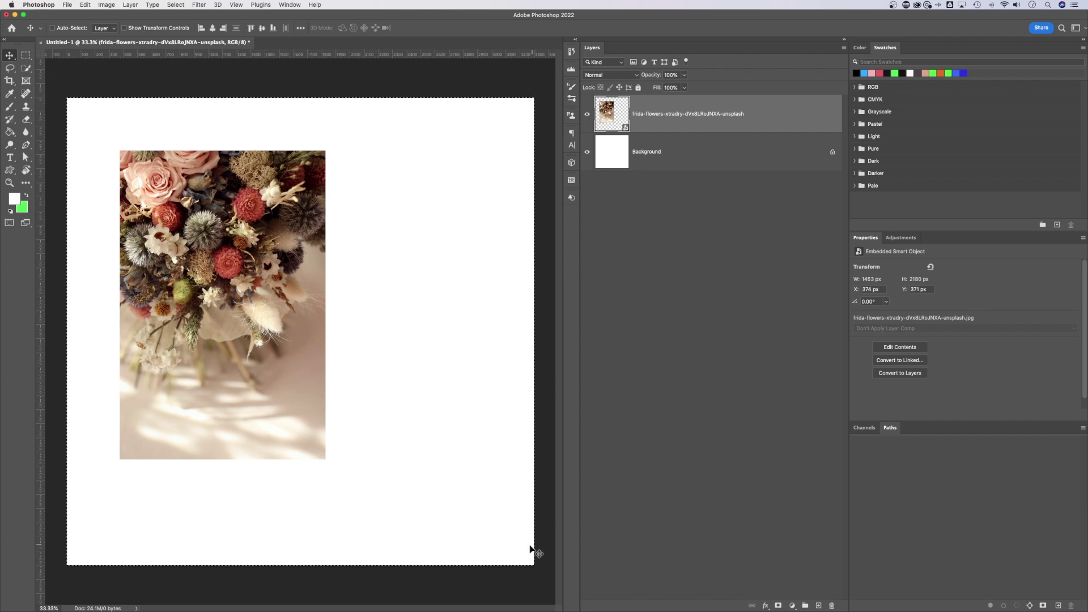
click(212, 29)
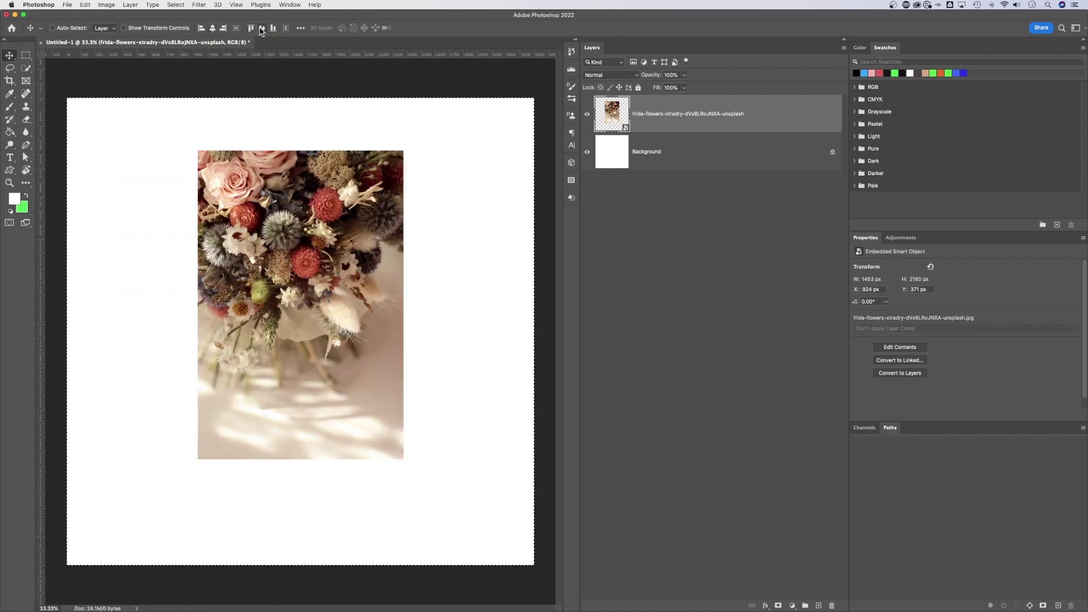
click(262, 30)
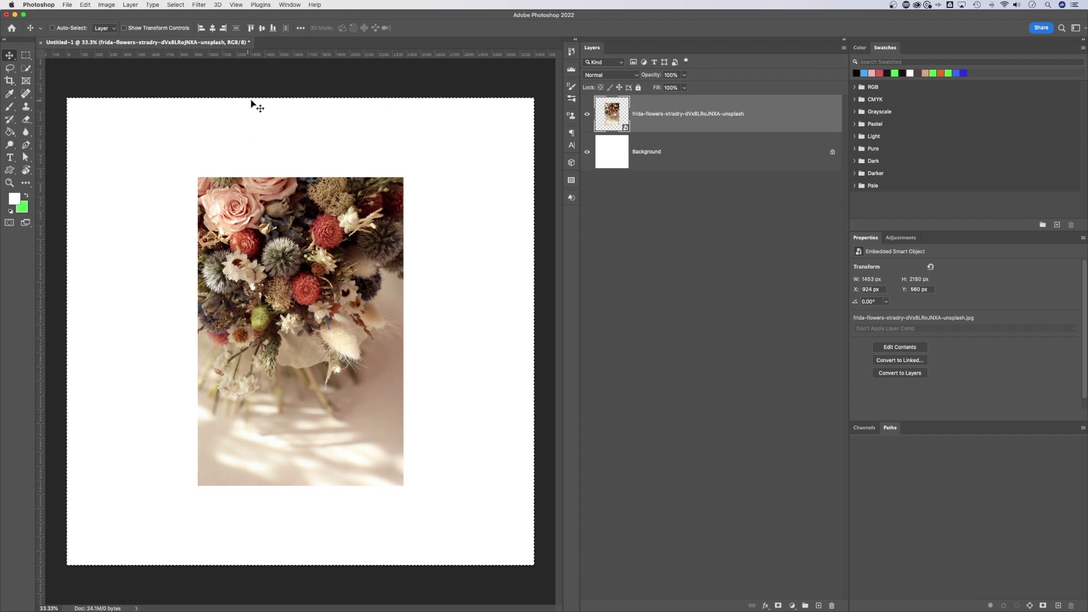
- Choose Select > Deselect to drop the canvas-wide selection
click(175, 4)
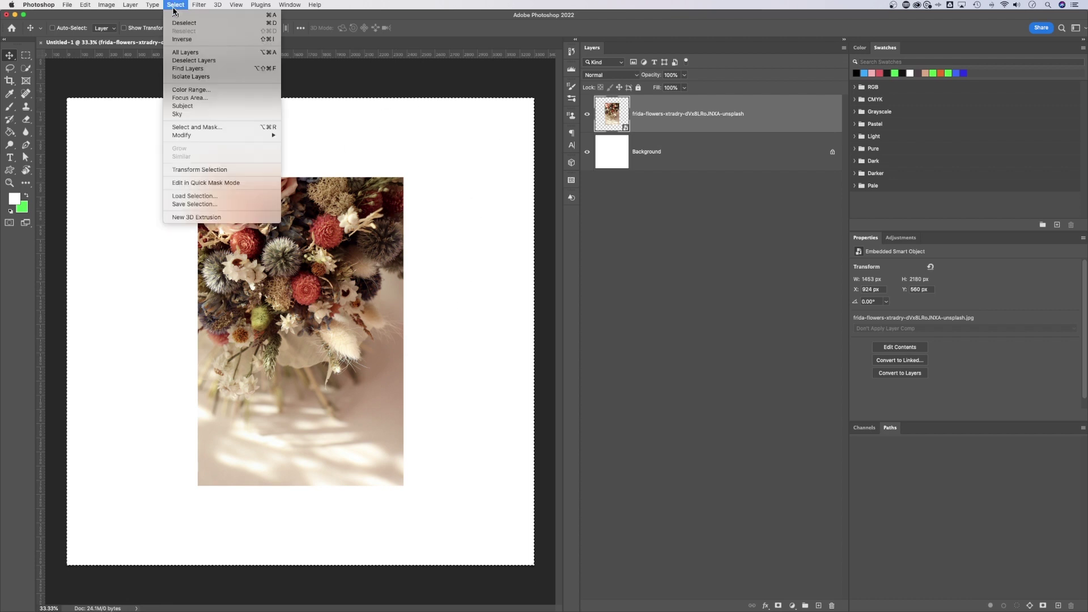
click(254, 23)
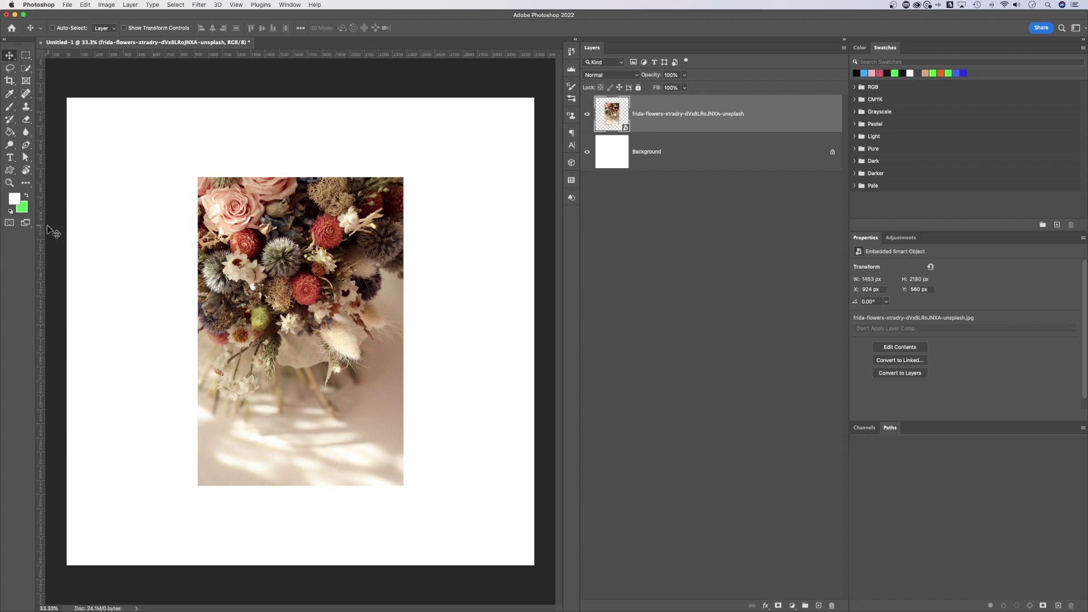
- Pull a vertical guide from the left ruler, shift the photo to the right edge (X 2599 px), nudge the guide
drag(43, 234, 129, 223)
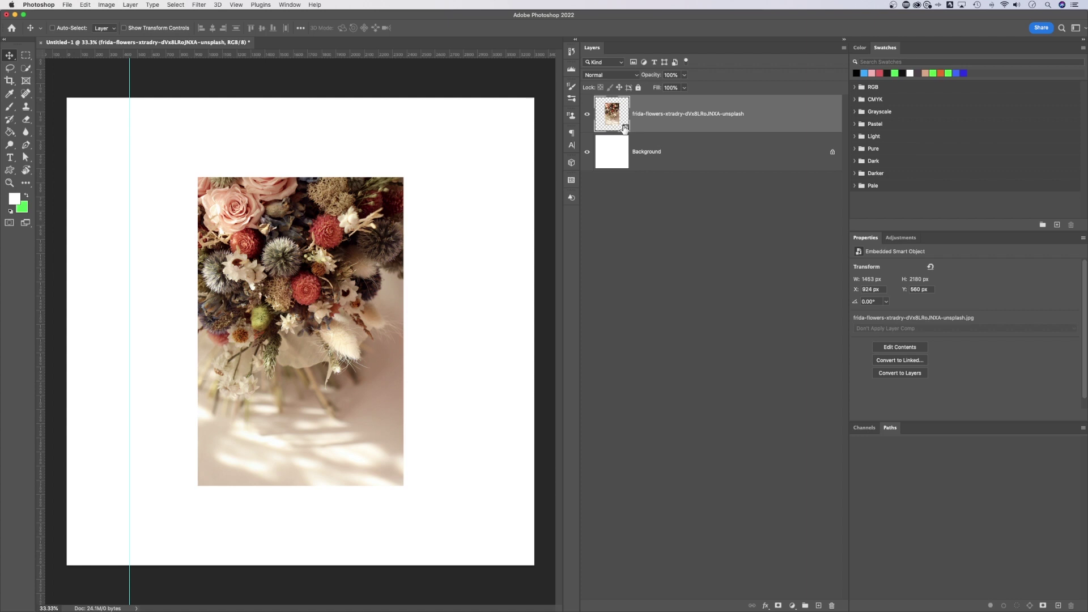
drag(307, 259, 544, 282)
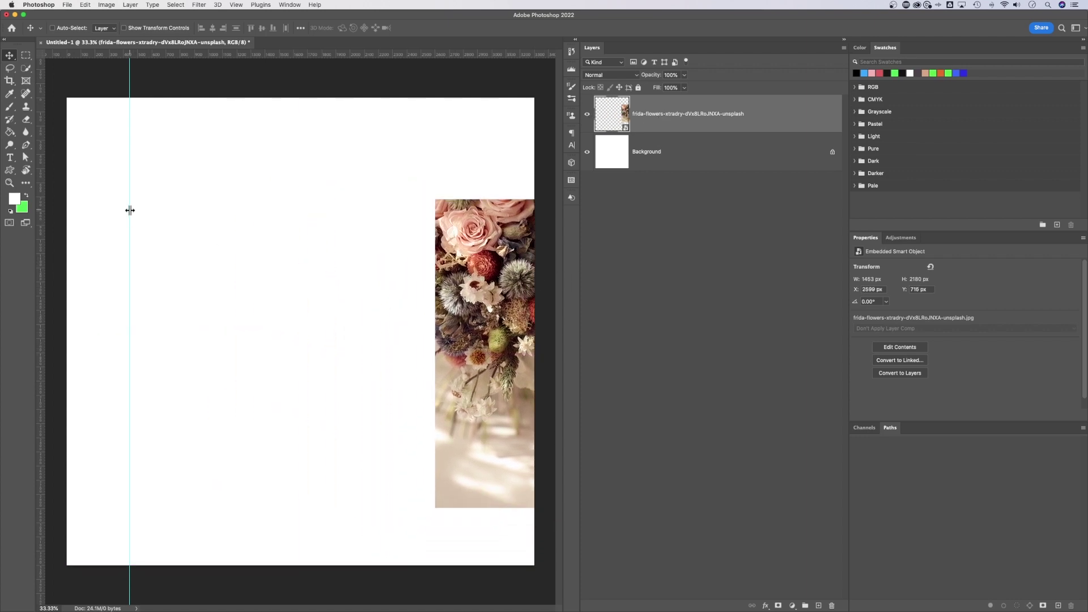
drag(129, 211, 145, 170)
- Turn on Snap, place vertical and horizontal guides at canvas centre, and re-centre the photo at X 924, Y 660 px
click(236, 5)
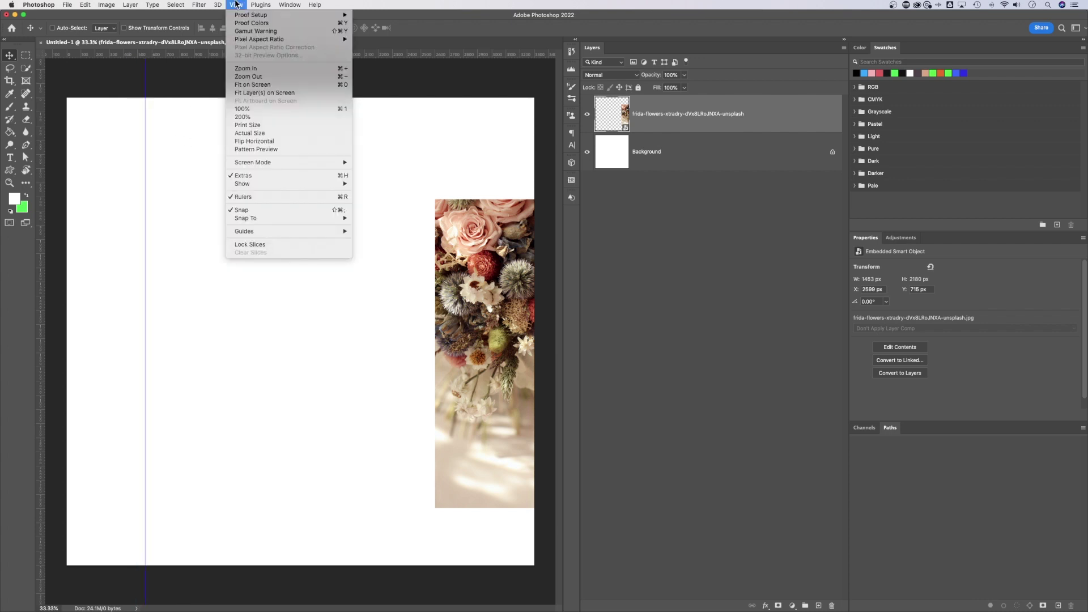
click(236, 211)
drag(146, 226, 301, 228)
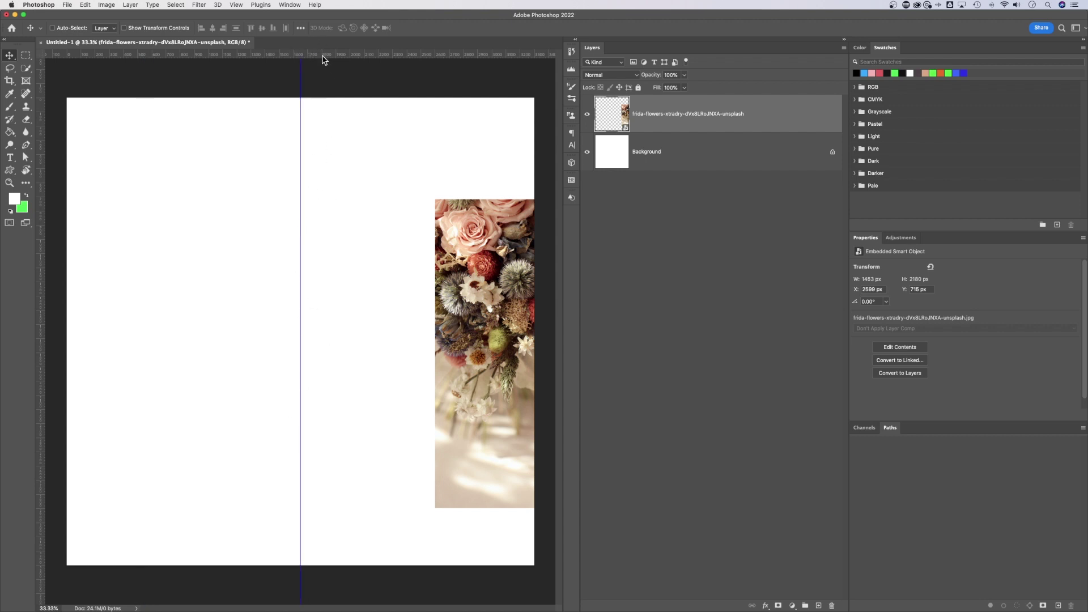
drag(324, 55, 329, 332)
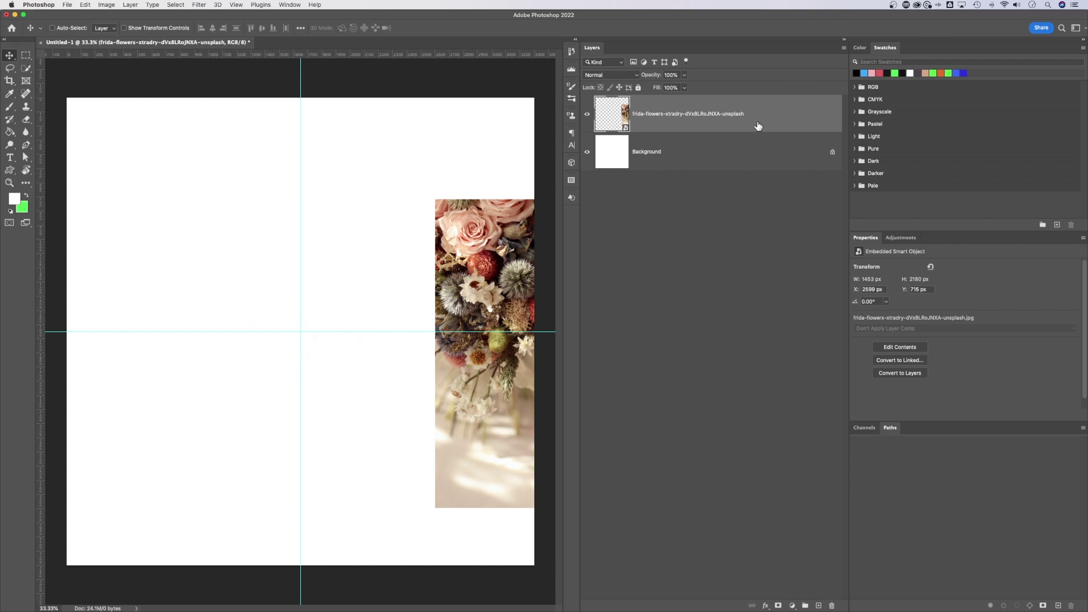
drag(473, 260, 236, 235)
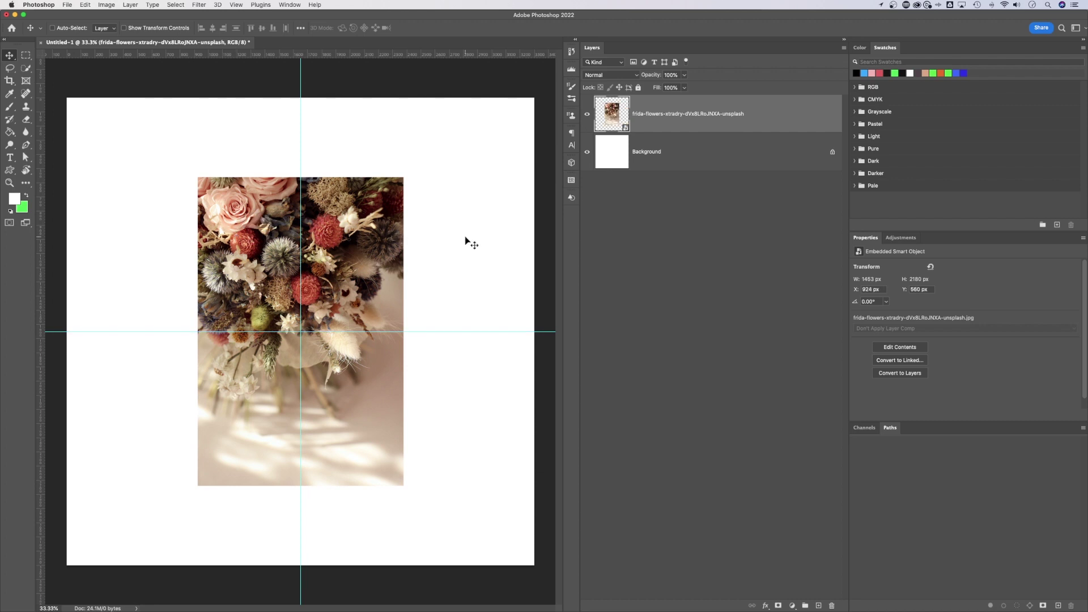
key(super)
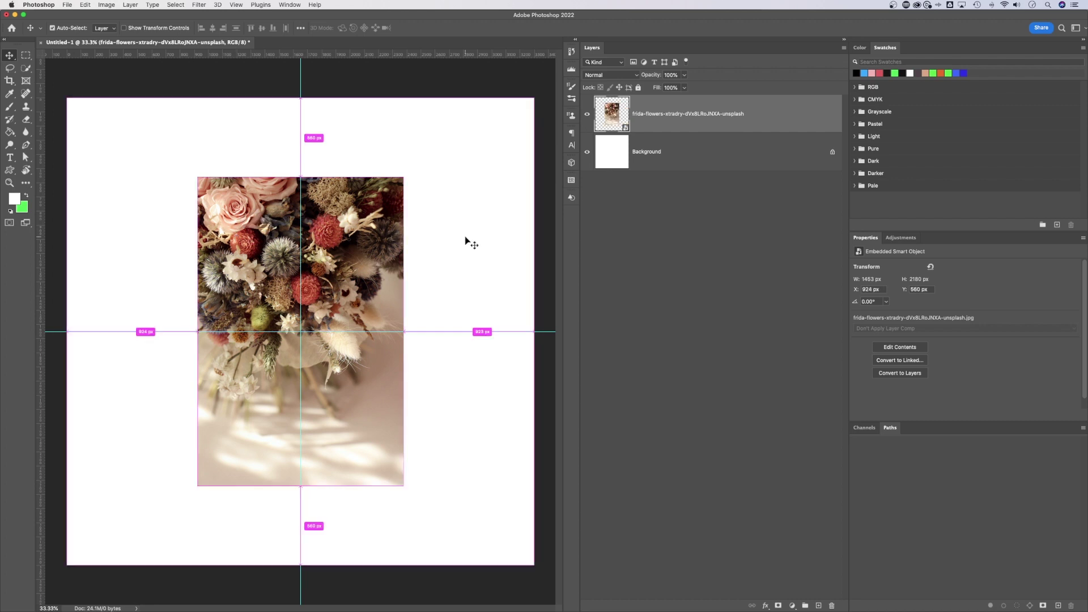
key(super+a)
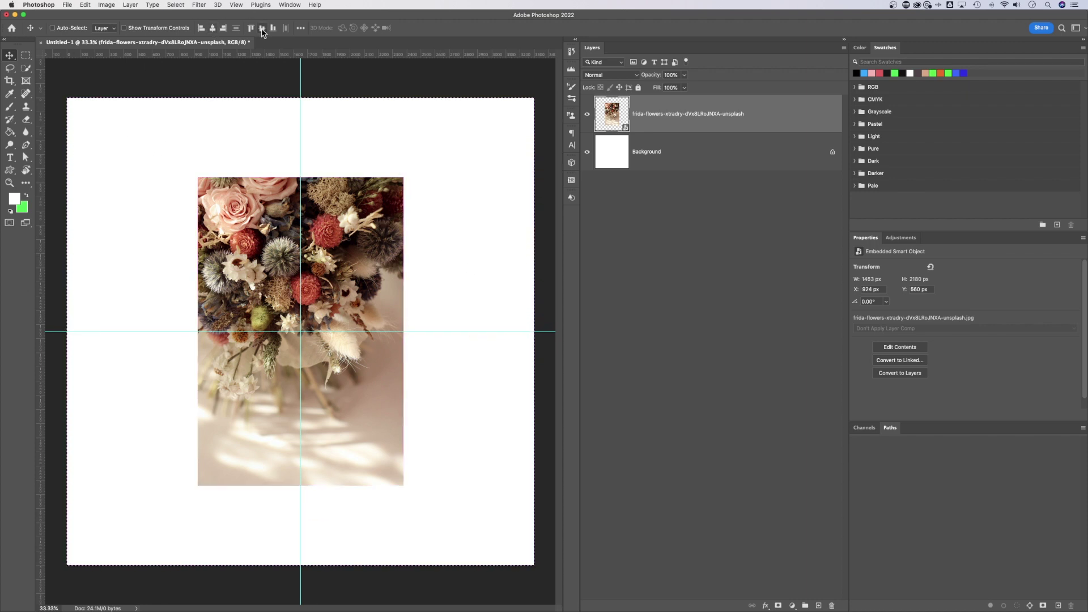
click(201, 29)
click(222, 28)
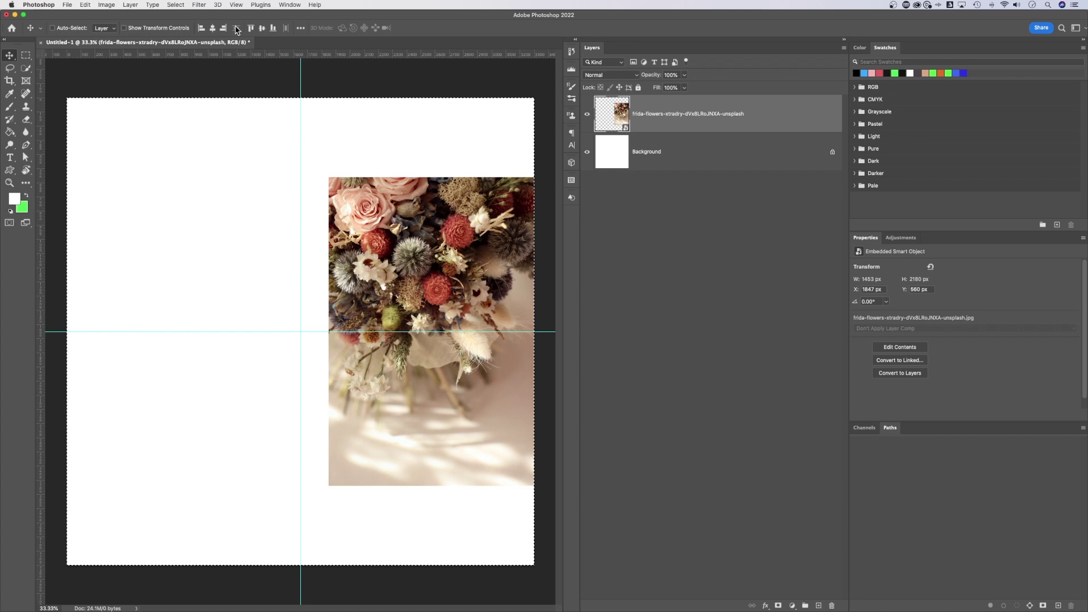
click(210, 29)
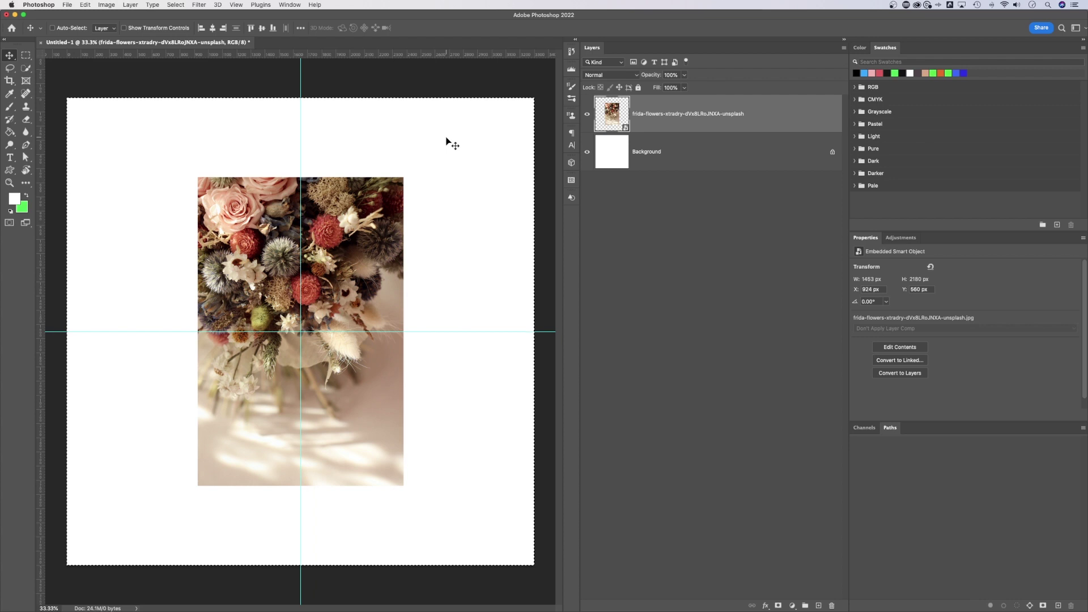
- Clear the selection and marquee the upper-right quadrant bounded by the guides
key(super+d)
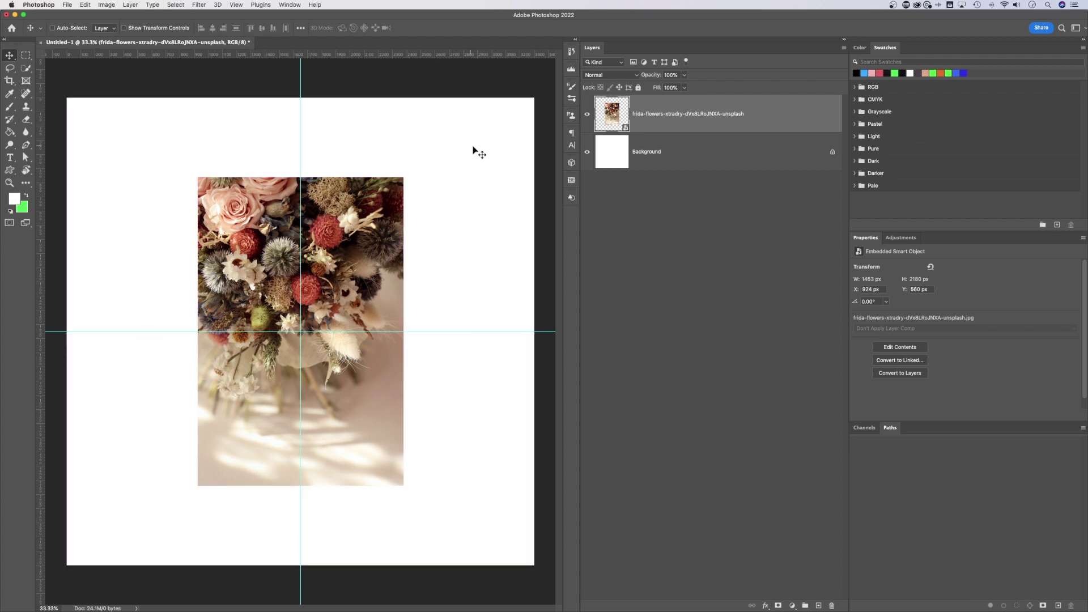
key(m)
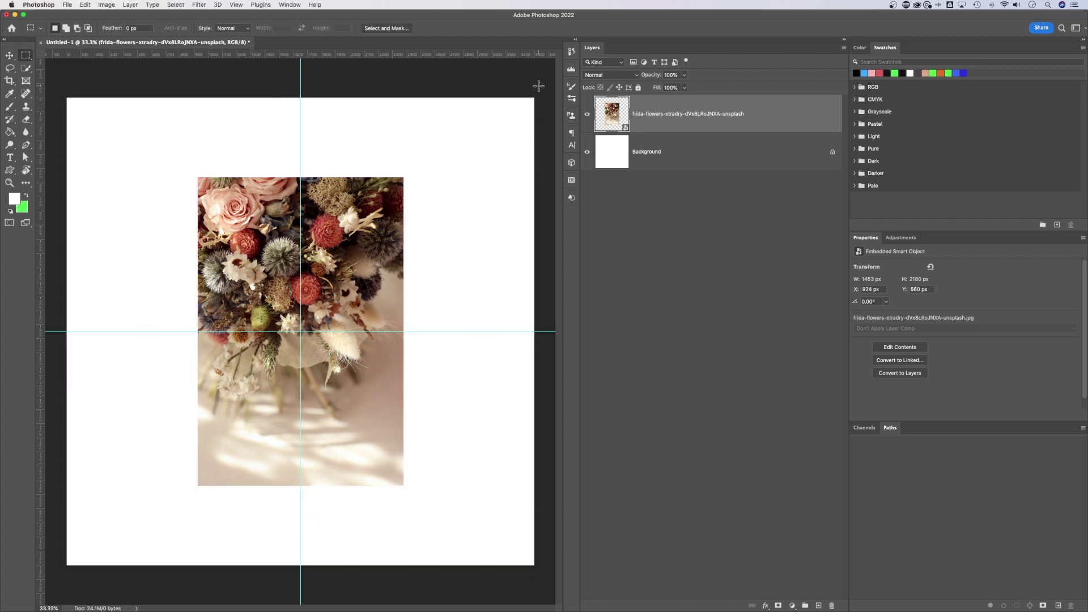
drag(538, 86, 540, 89)
drag(489, 151, 302, 331)
- Align the photo's horizontal and vertical centers to the quadrant selection, then deselect
click(10, 56)
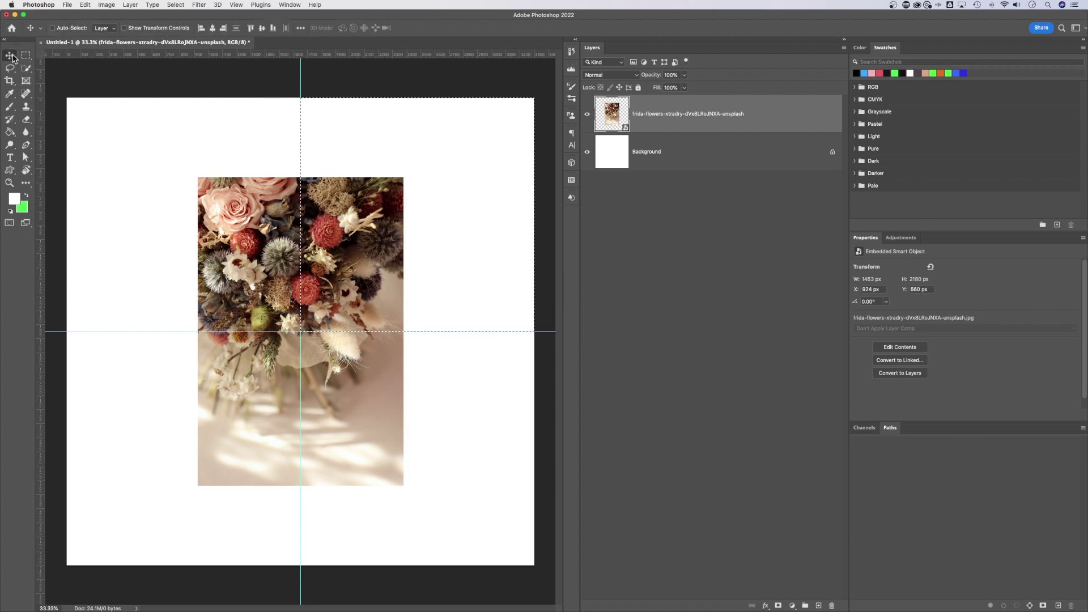
click(213, 29)
click(261, 28)
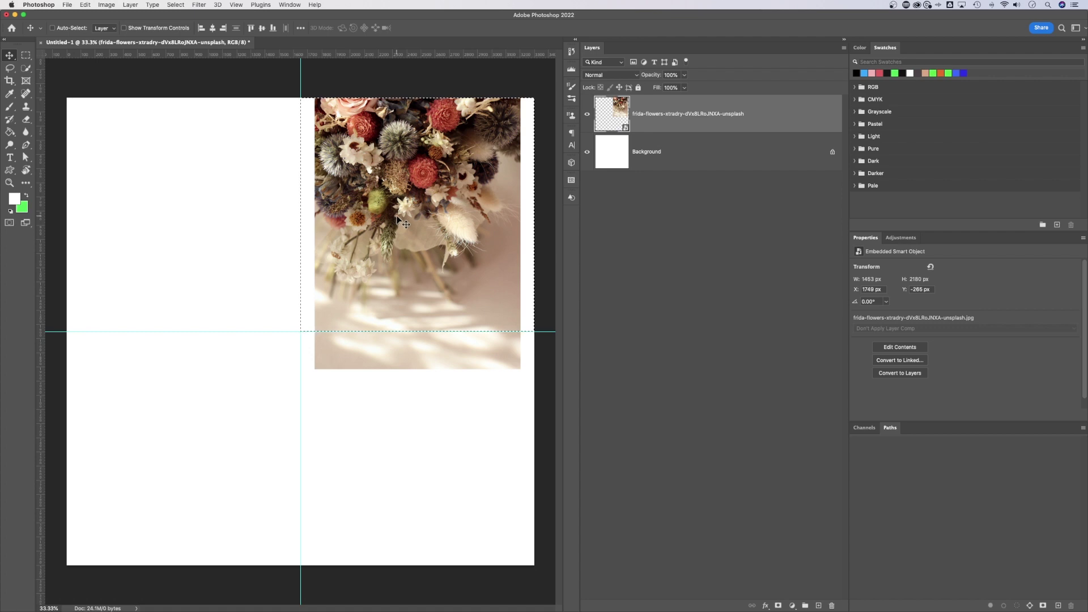
key(super)
key(super+d)
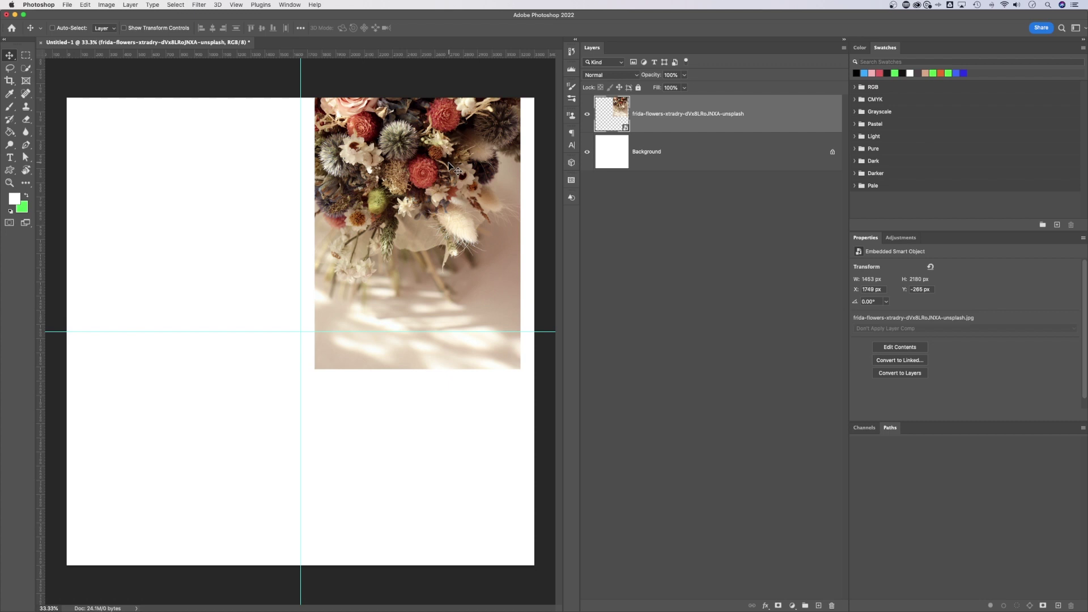
- Free-transform the photo down to 809 × 1214 px so it fits the upper-right quadrant
key(super)
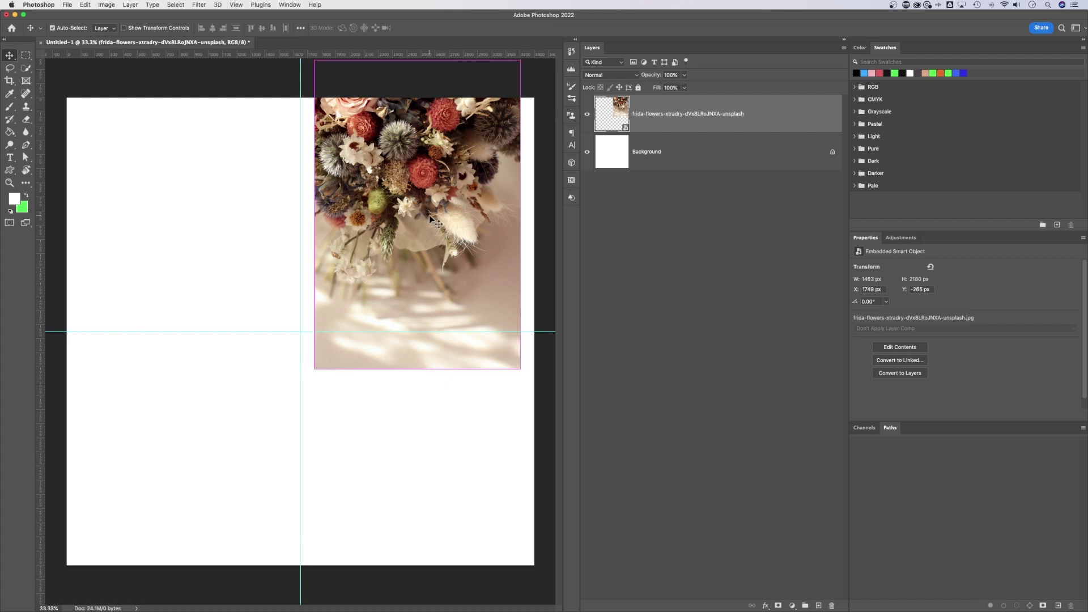
key(super+t)
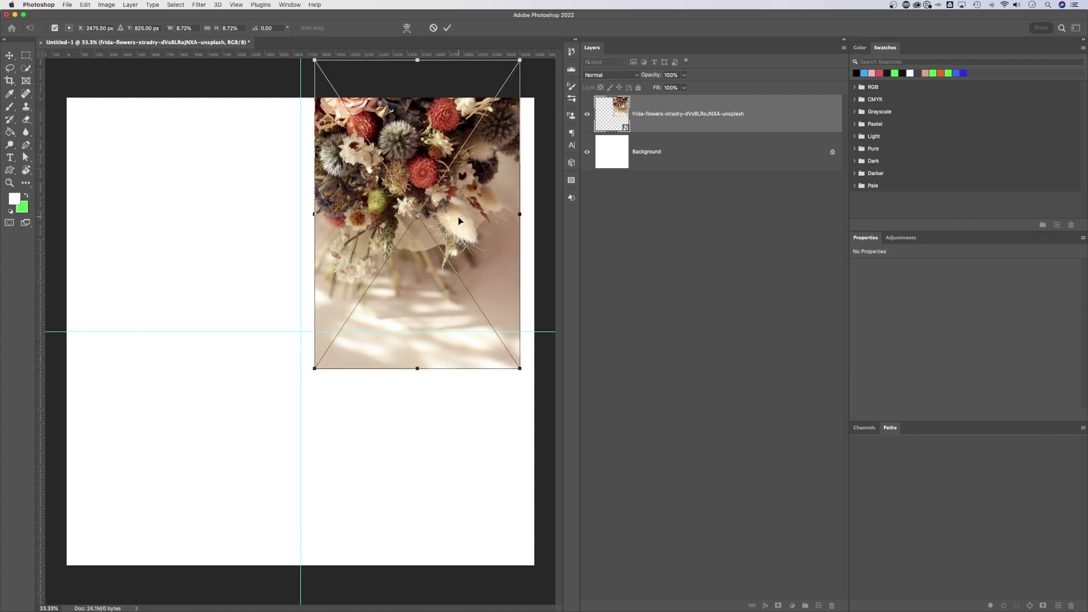
drag(521, 371, 482, 301)
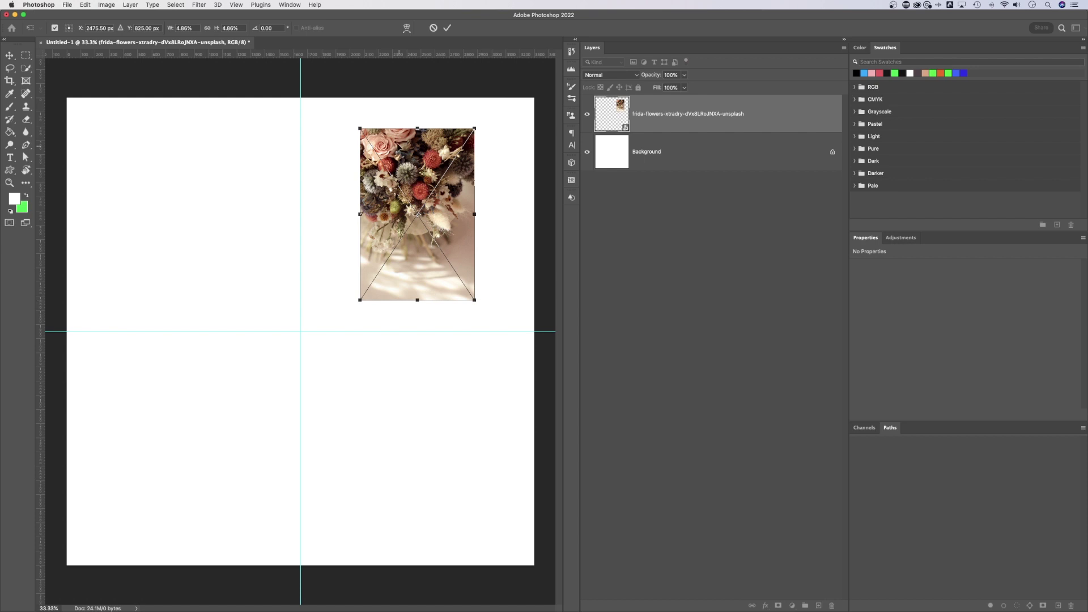
key(Return)
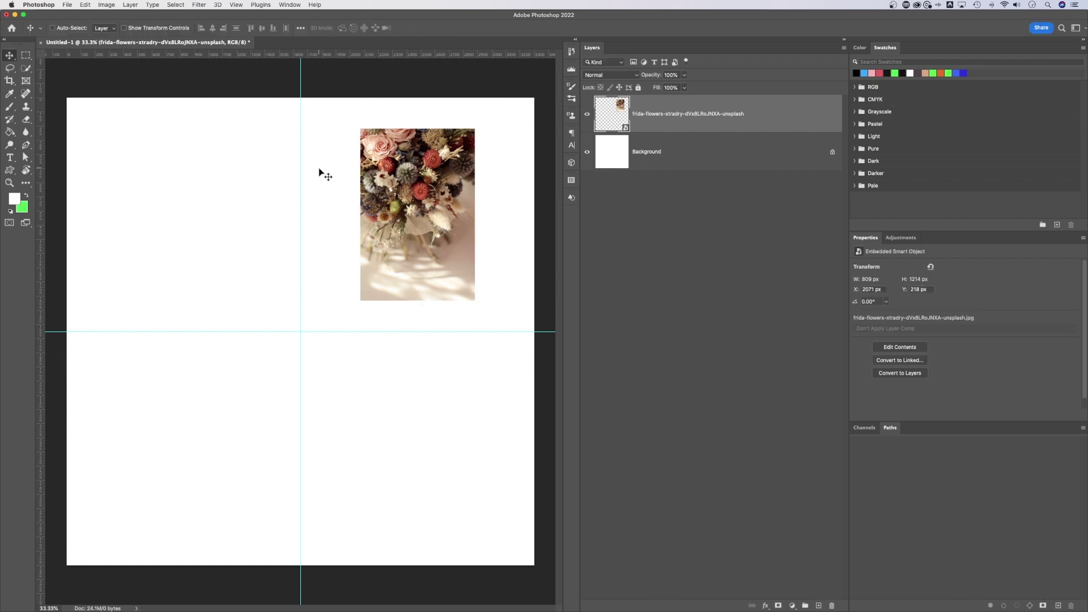